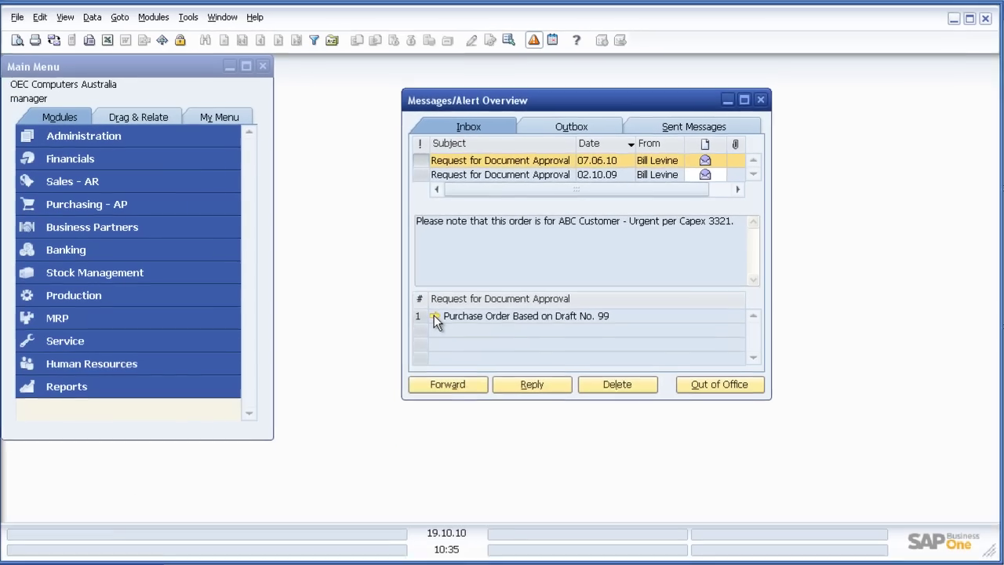
- Open the approval request for draft No. 99, review the linked purchase order draft, and close the draft
left_click(283, 393)
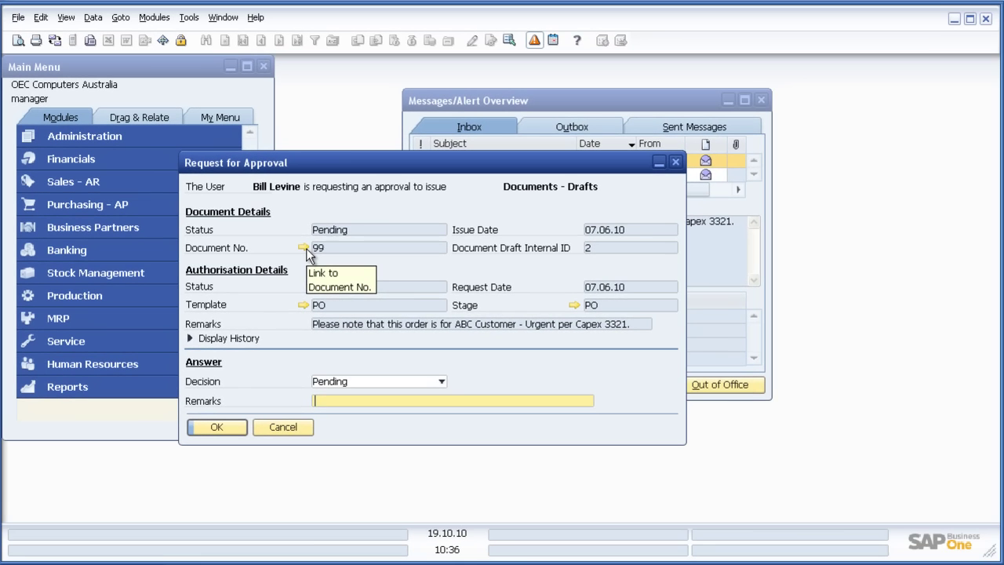
left_click(306, 248)
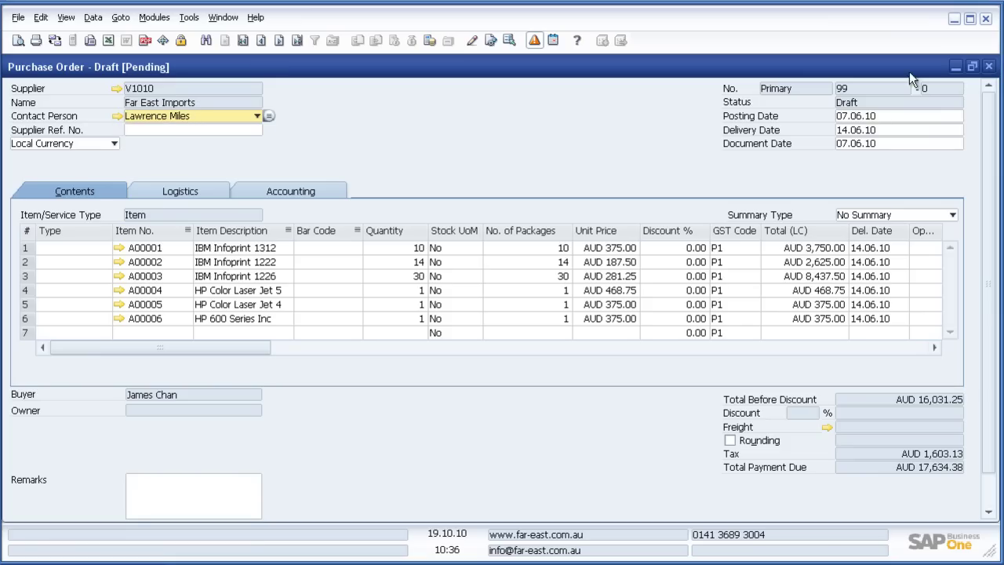
left_click(989, 66)
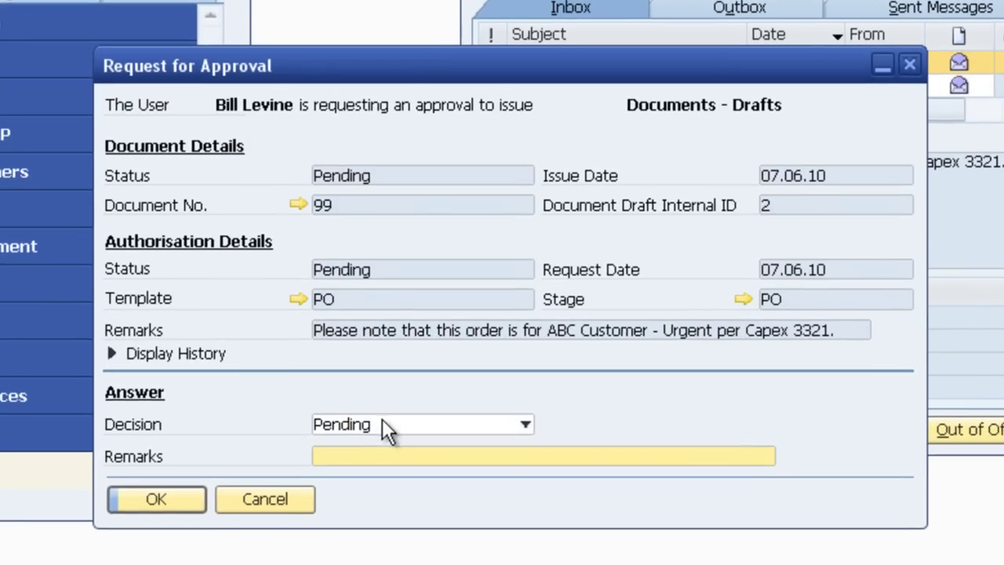
- Fill in the request's answer with decision Approved and remarks "App - capex 3321", and cancel the request without saving
left_click(382, 421)
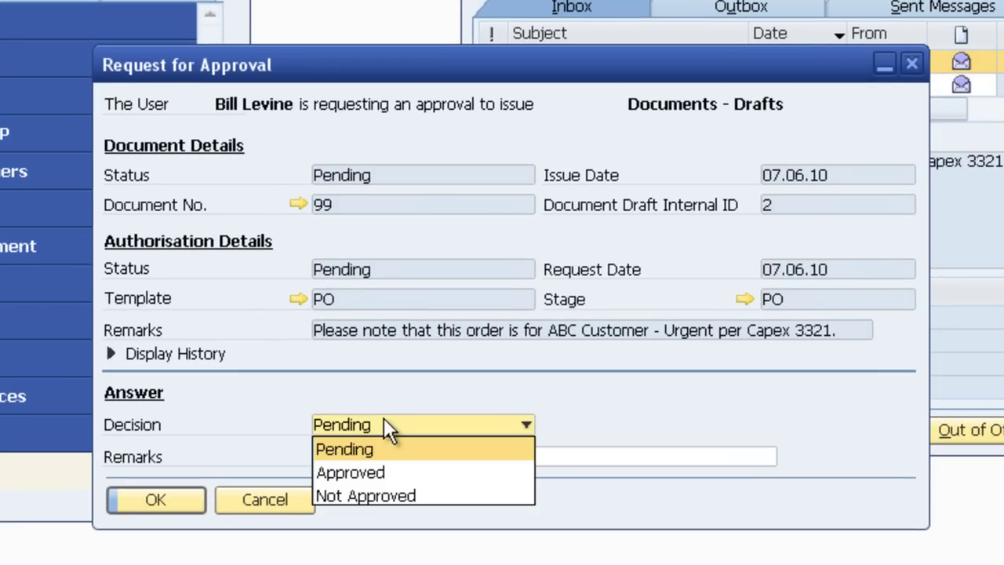
left_click(374, 472)
left_click(323, 457)
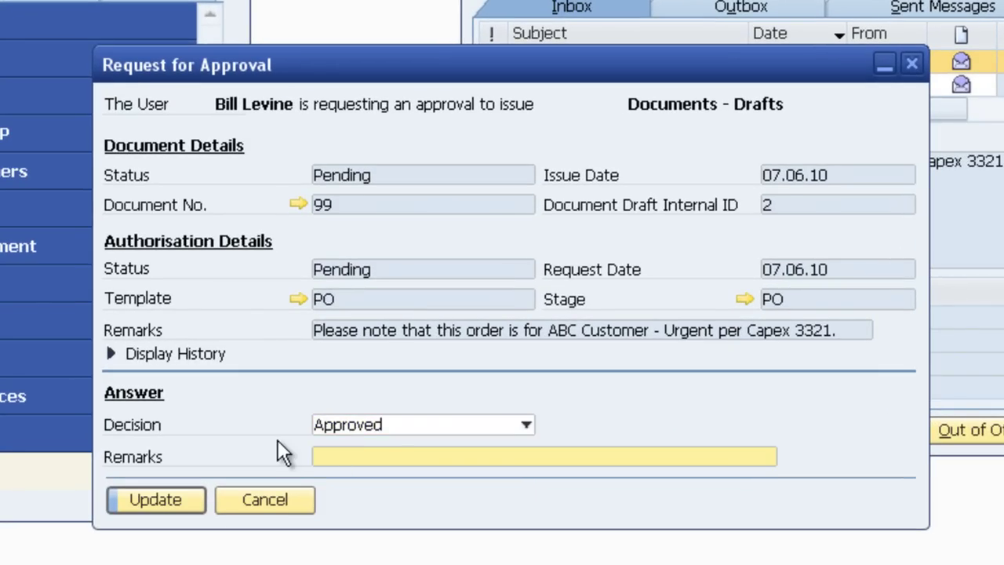
type("App - cape")
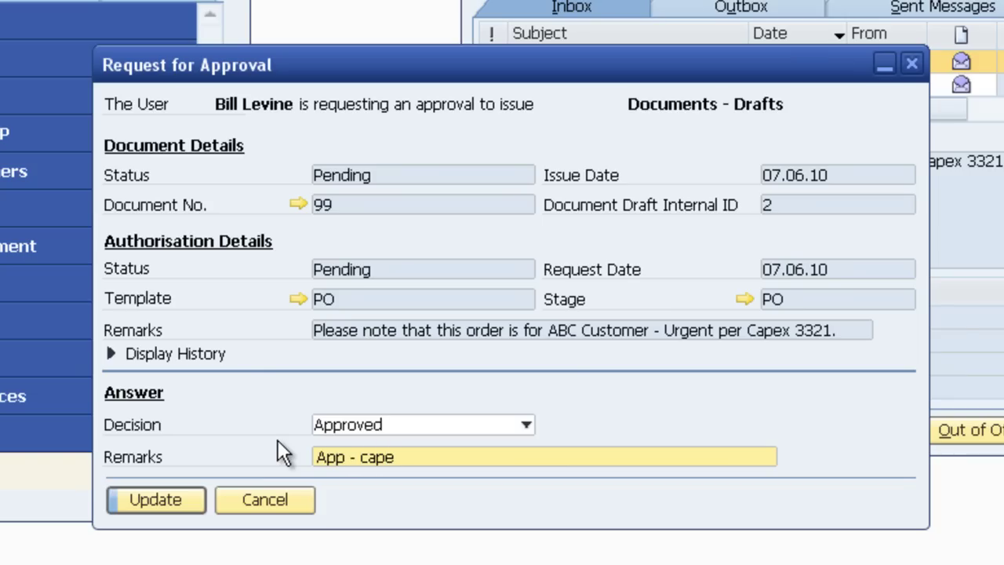
type("x 3321")
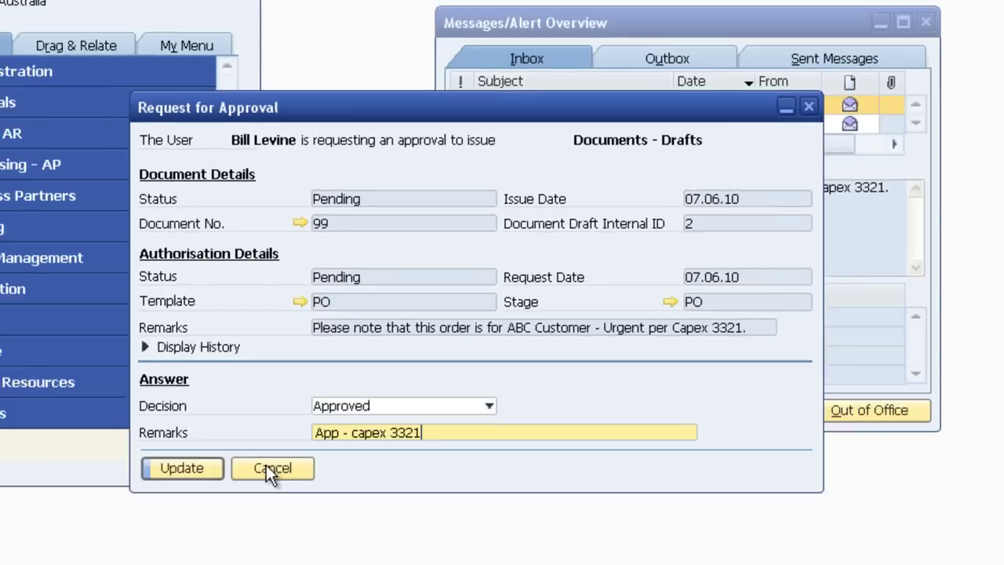
left_click(258, 498)
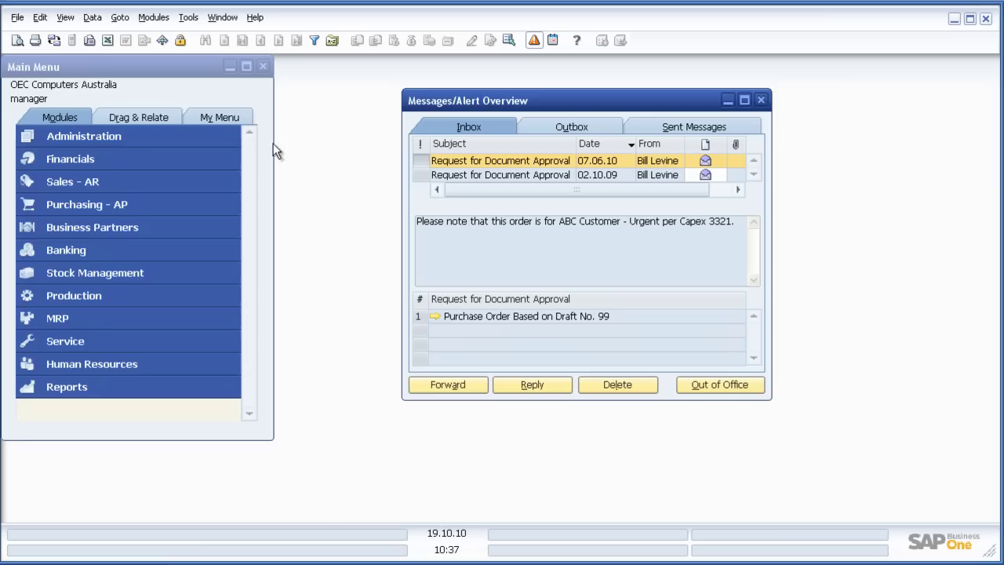
- Open the Approval Stages setup from the approval procedures in the Administration module
left_click(127, 140)
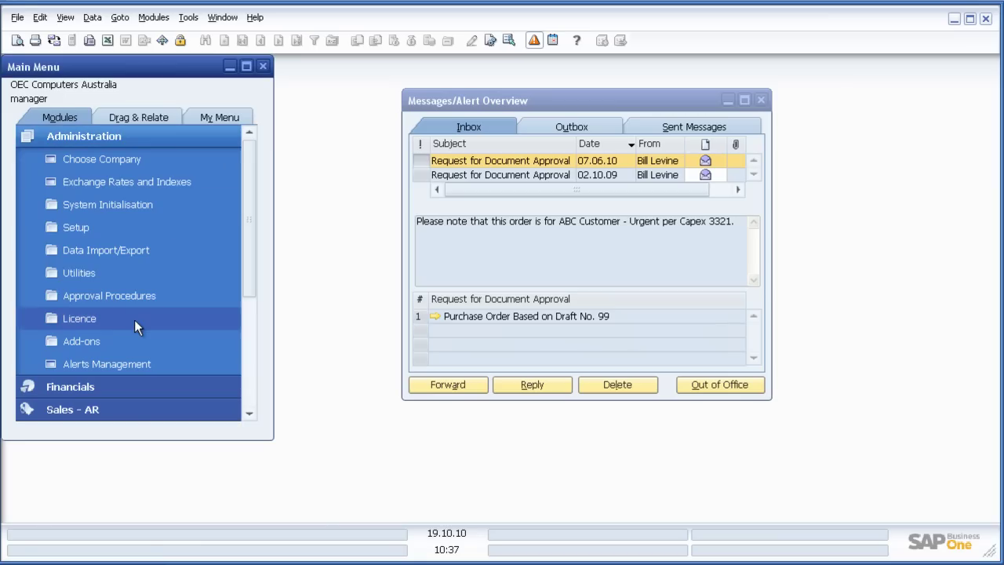
left_click(122, 302)
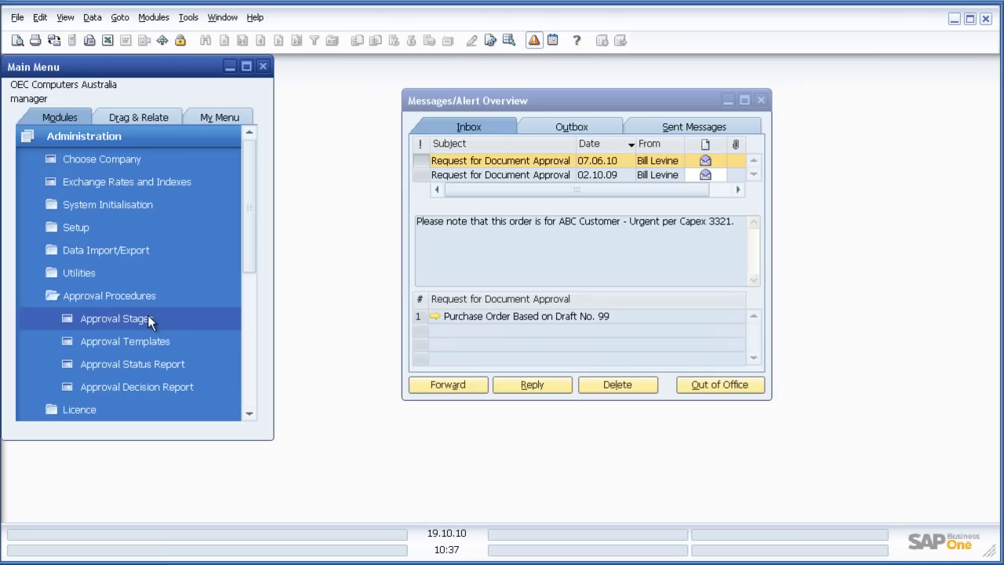
left_click(148, 318)
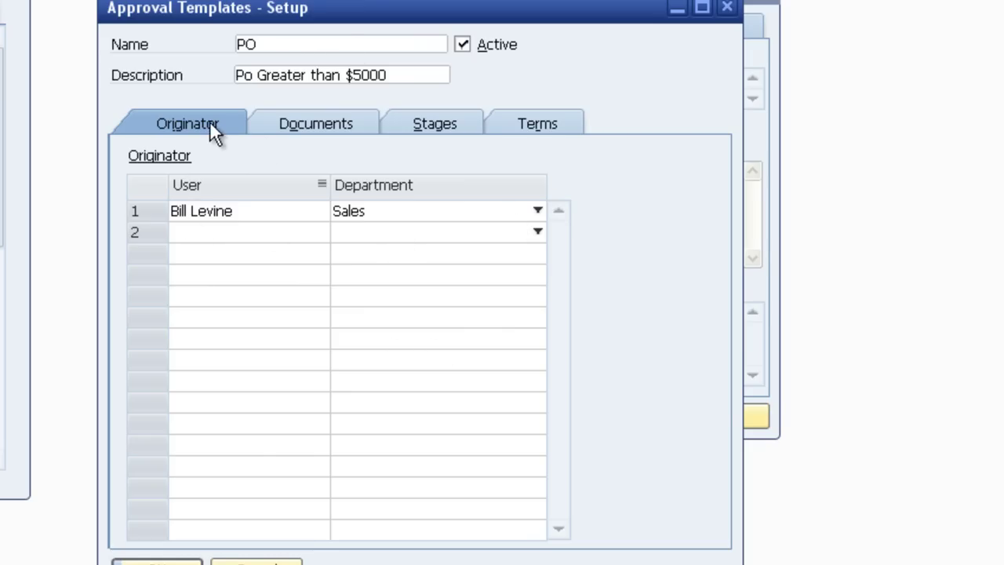
- Review the PO approval template's documents, stages and launch terms, including the Total Document condition, and close the approval setup
left_click(315, 124)
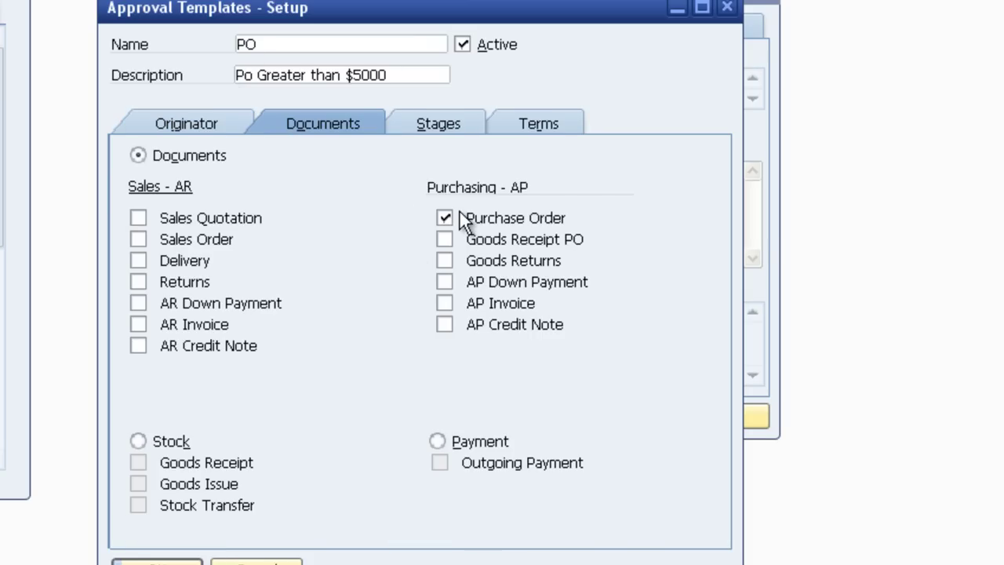
left_click(455, 124)
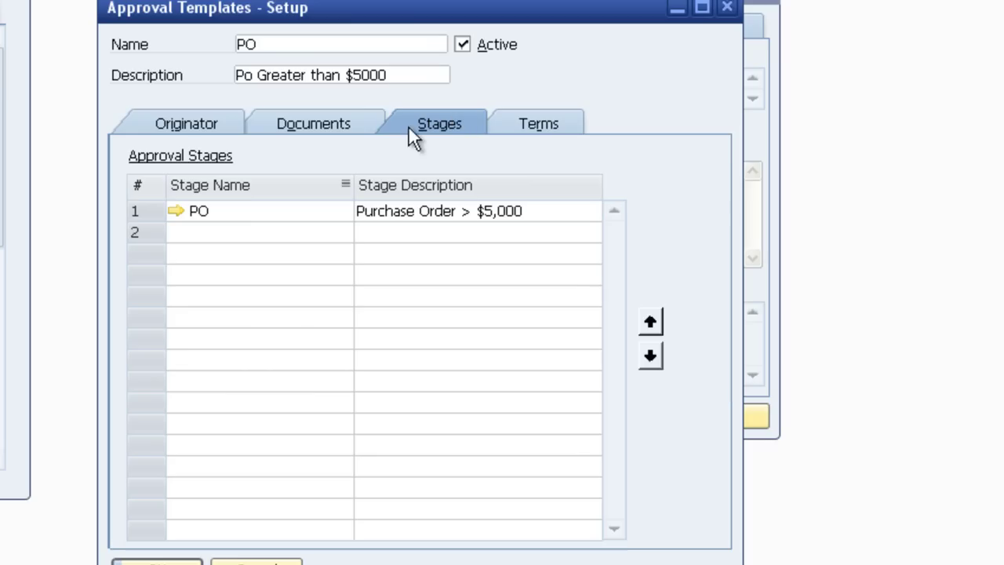
left_click(549, 126)
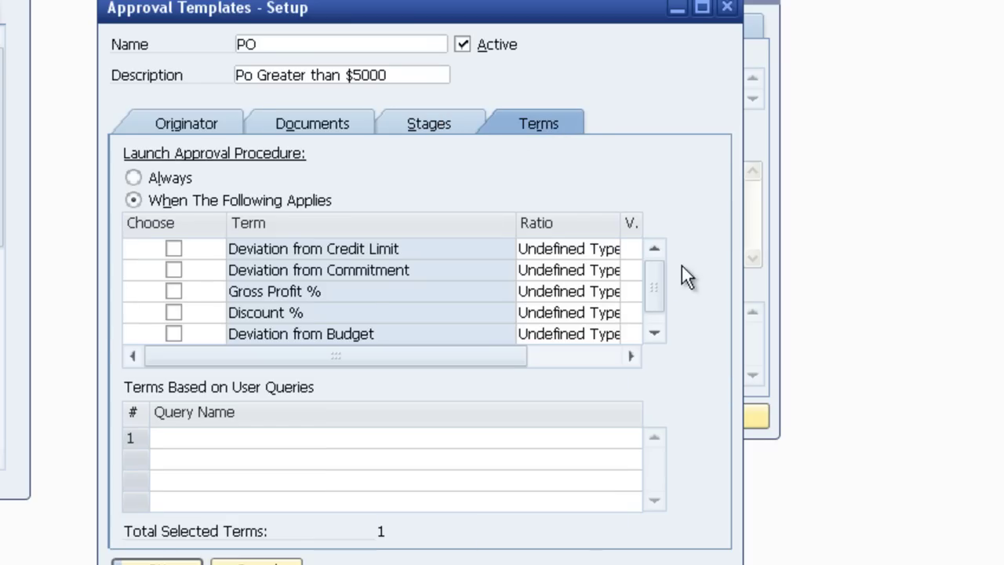
scroll(661, 312, "down", 1)
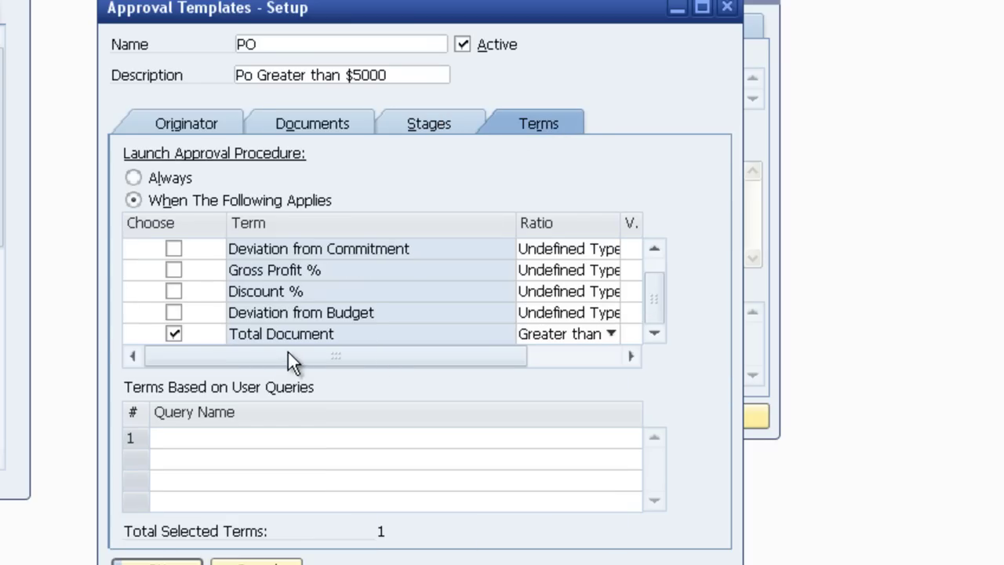
left_click_drag(288, 359, 500, 360)
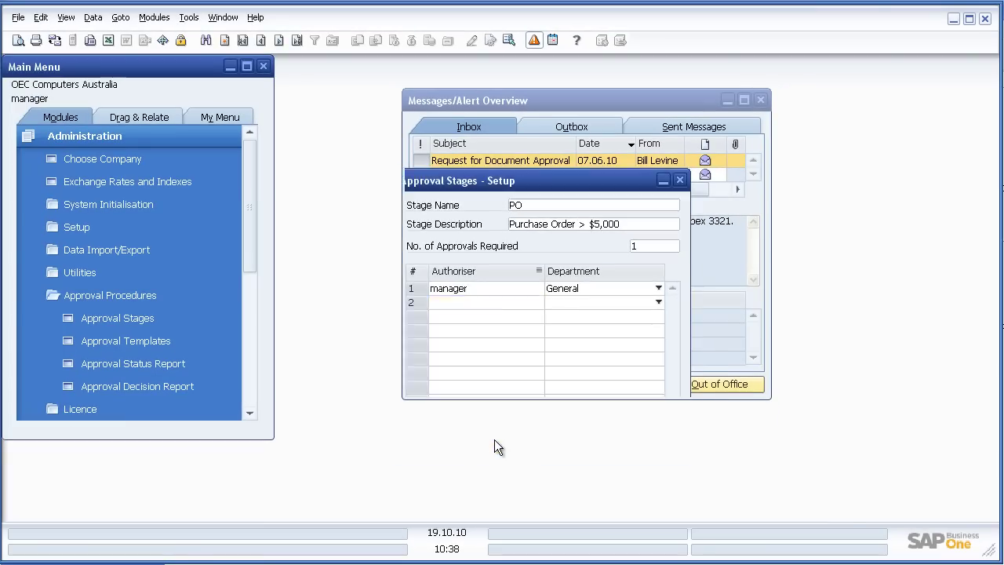
left_click(487, 450)
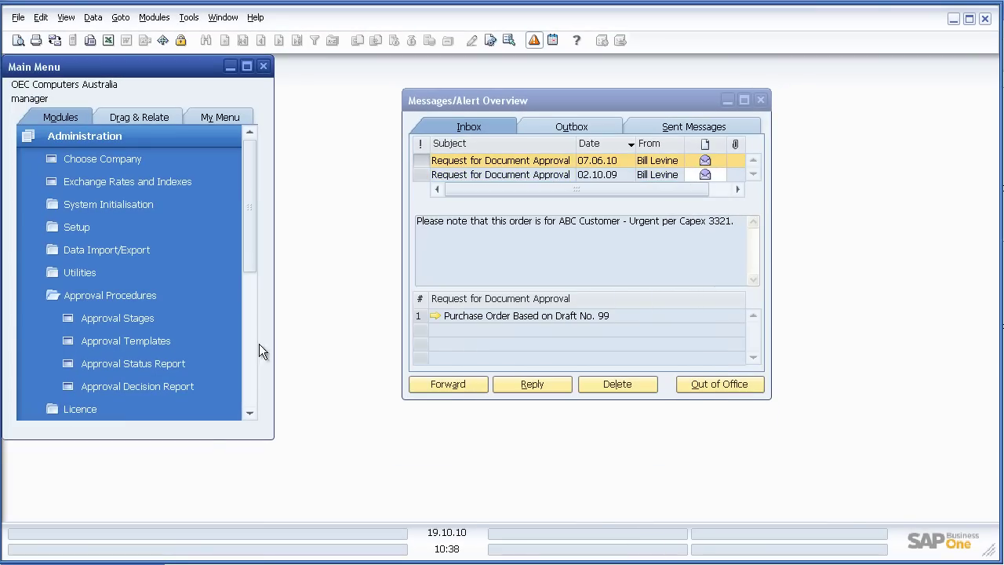
- Open the existing PO approval template, check which document types it covers, and close it
left_click(150, 336)
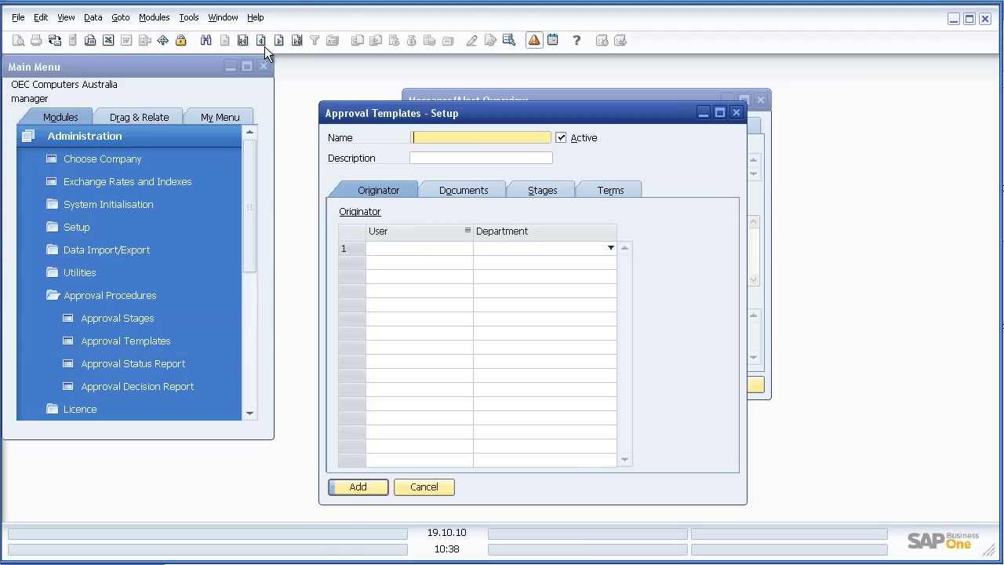
left_click(274, 39)
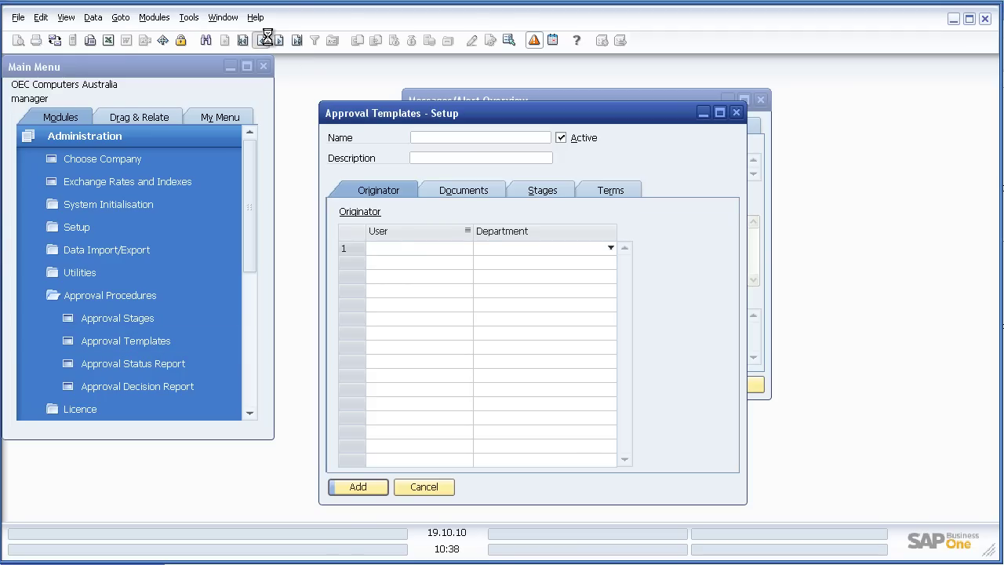
left_click(477, 191)
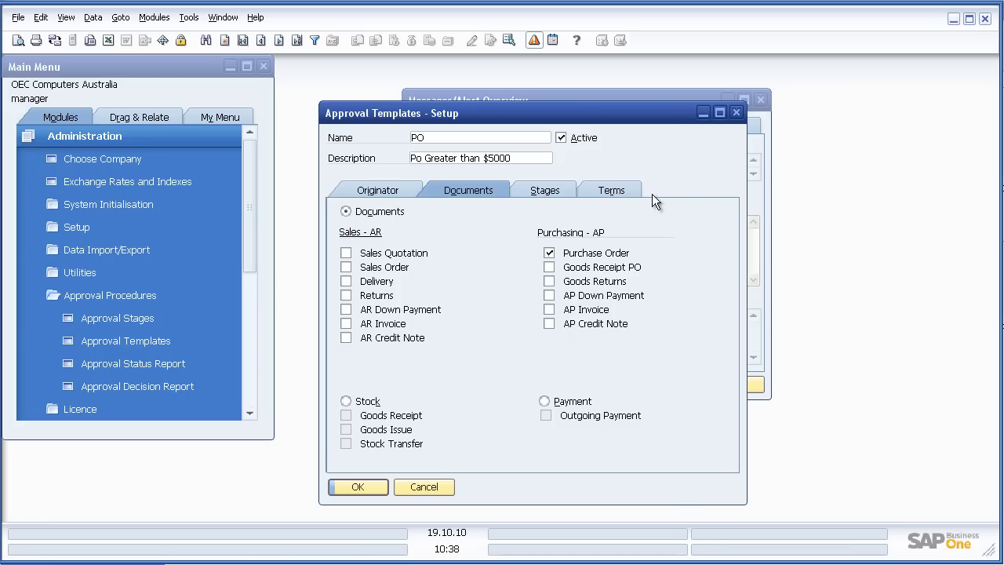
left_click(422, 486)
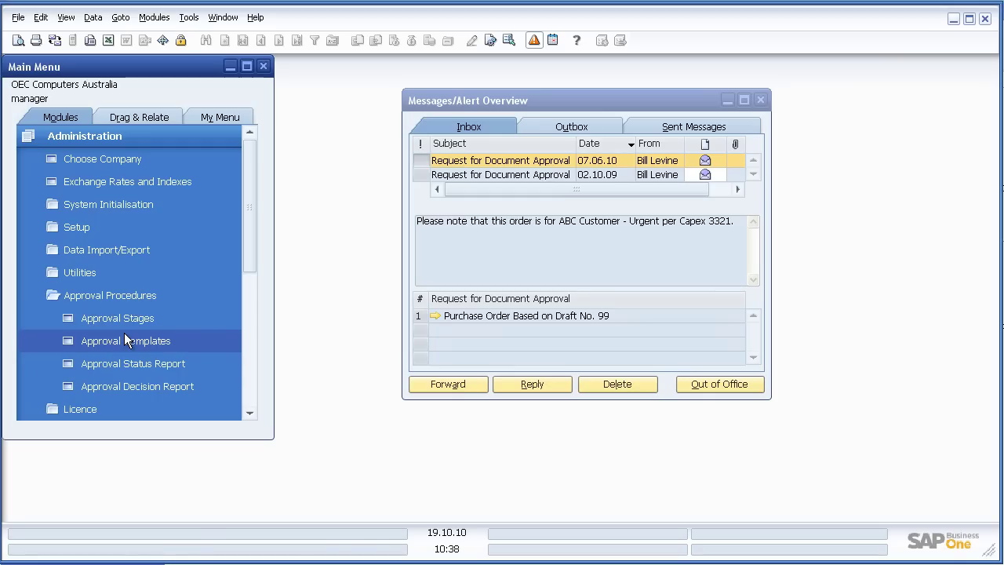
- Open Alerts Management and browse the predefined alerts from Minimum Stock Deviation to Deviation from Discount (in %)
left_click(123, 295)
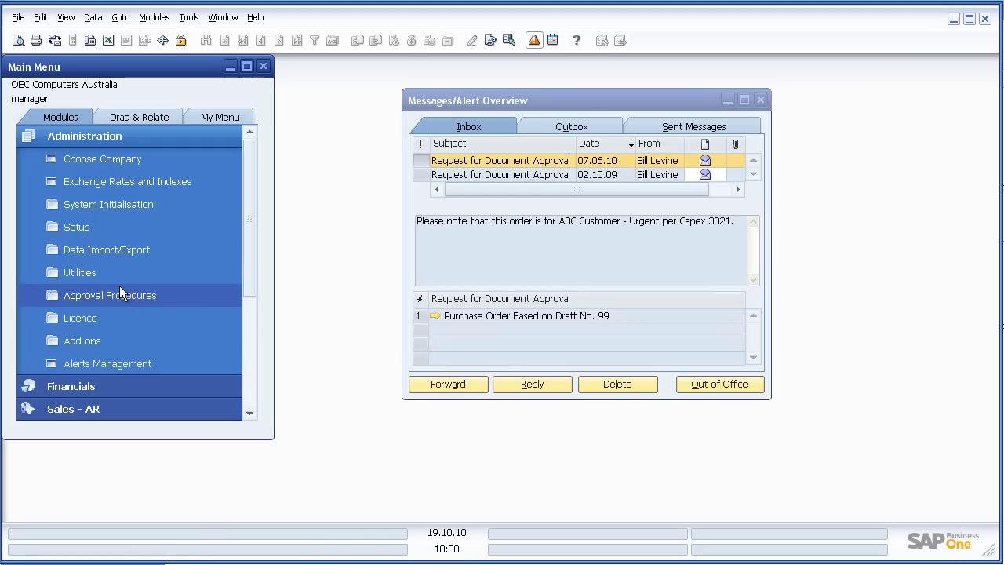
left_click(113, 365)
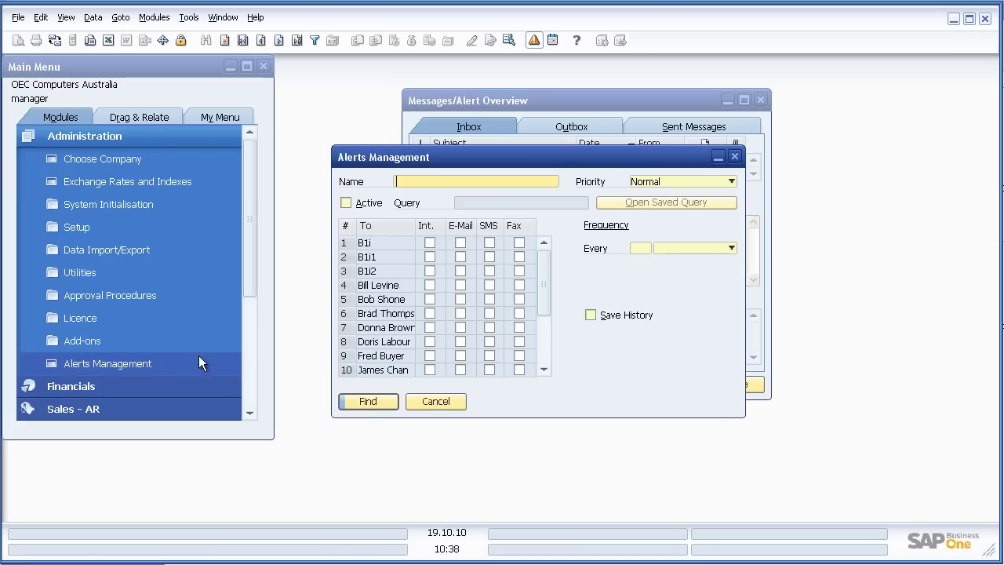
left_click_drag(552, 157, 578, 104)
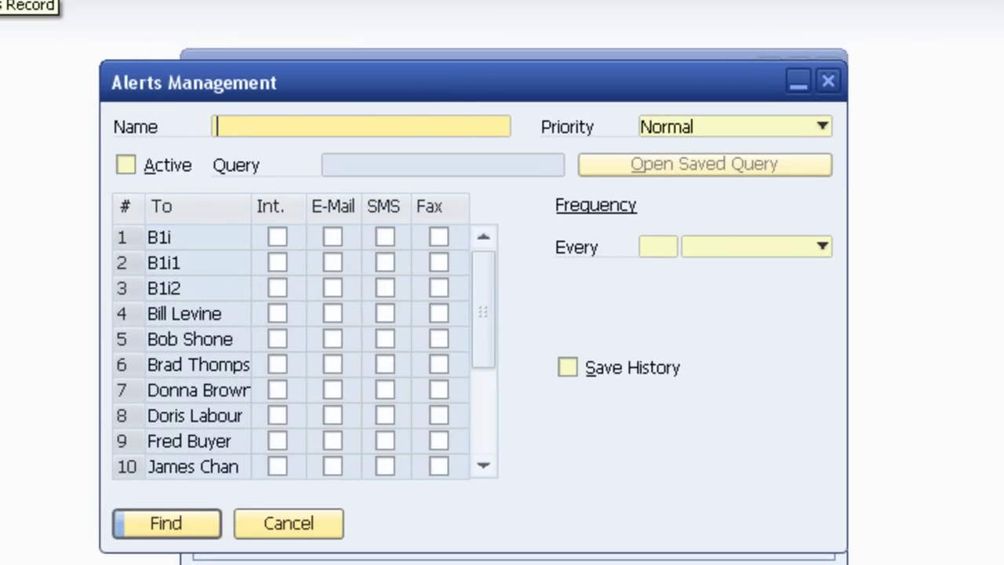
key("ctrl+Page_Down")
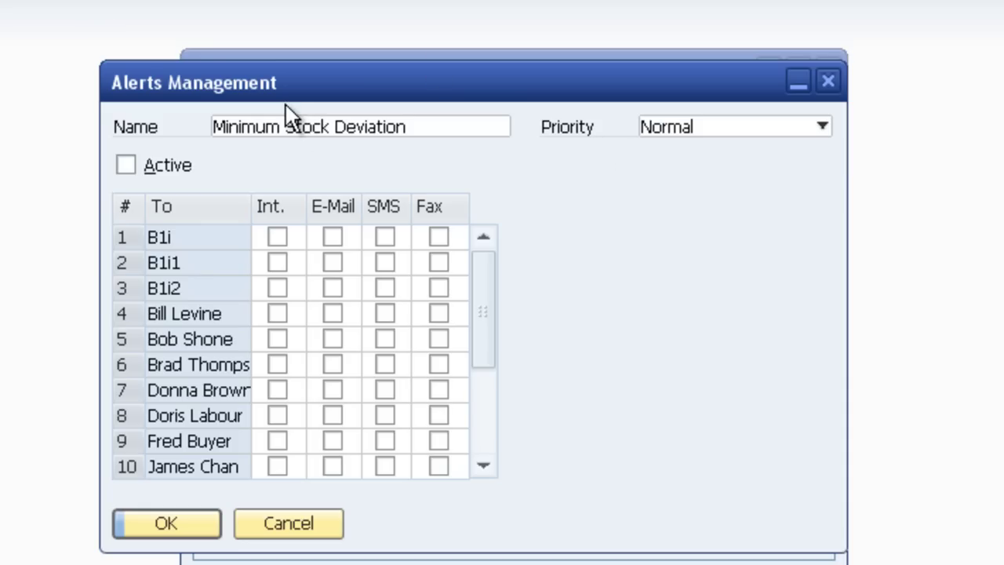
key("ctrl+Page_Down")
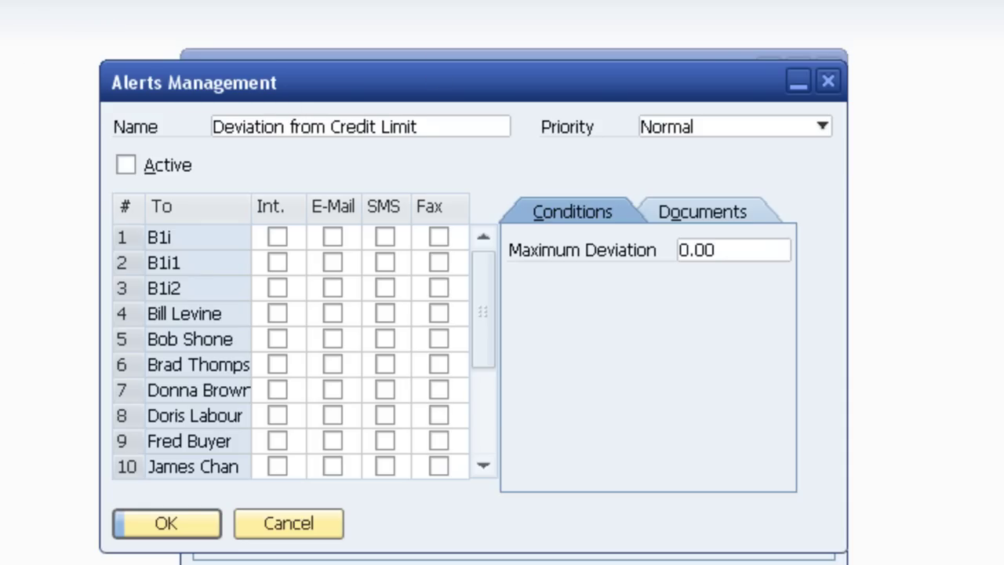
key("ctrl+Page_Down")
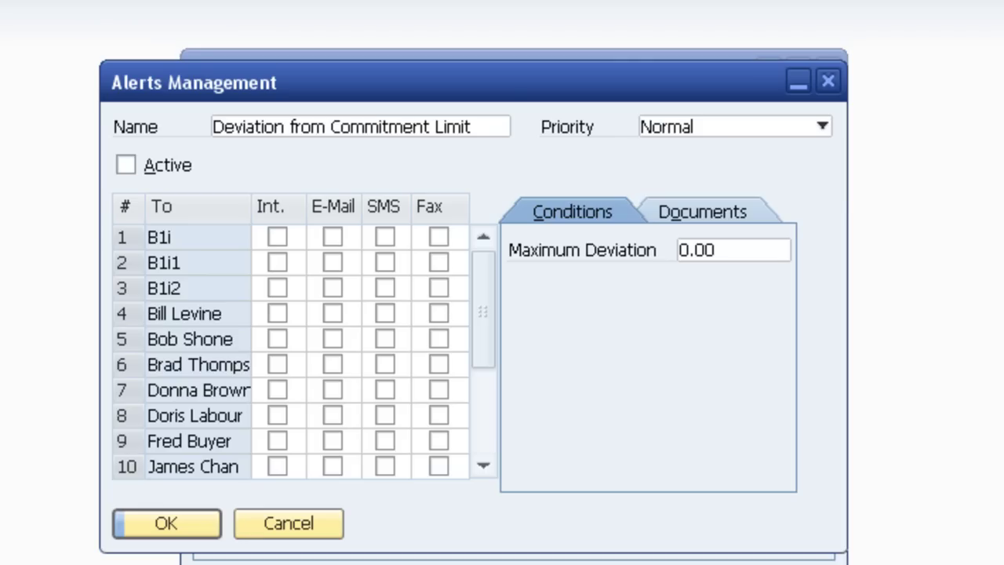
key("ctrl+Page_Down")
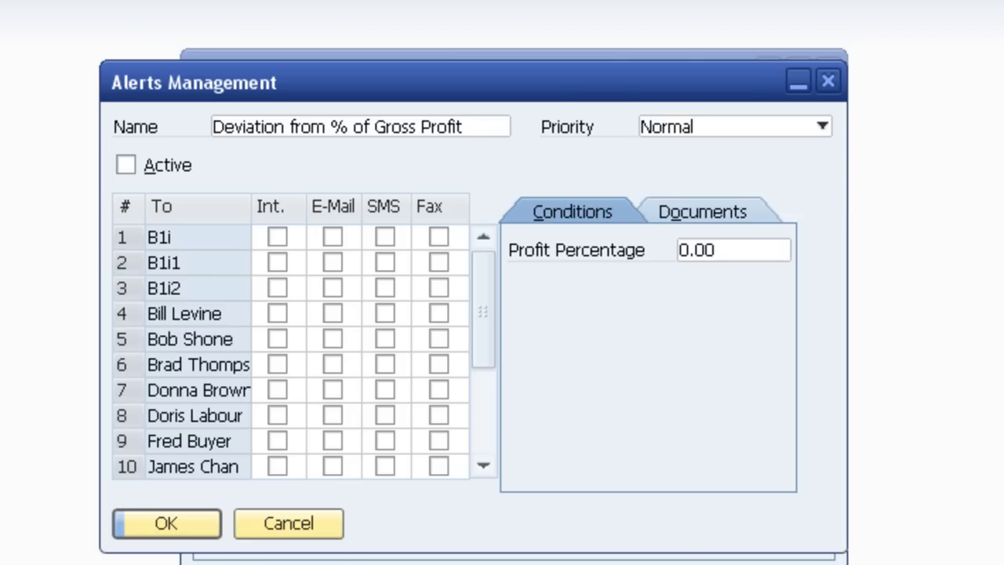
key("Page_Down")
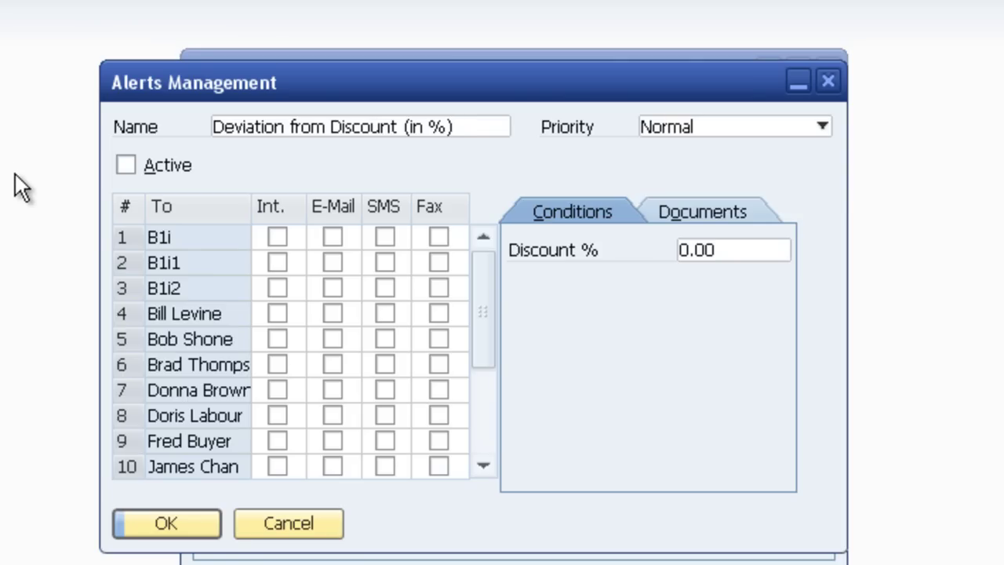